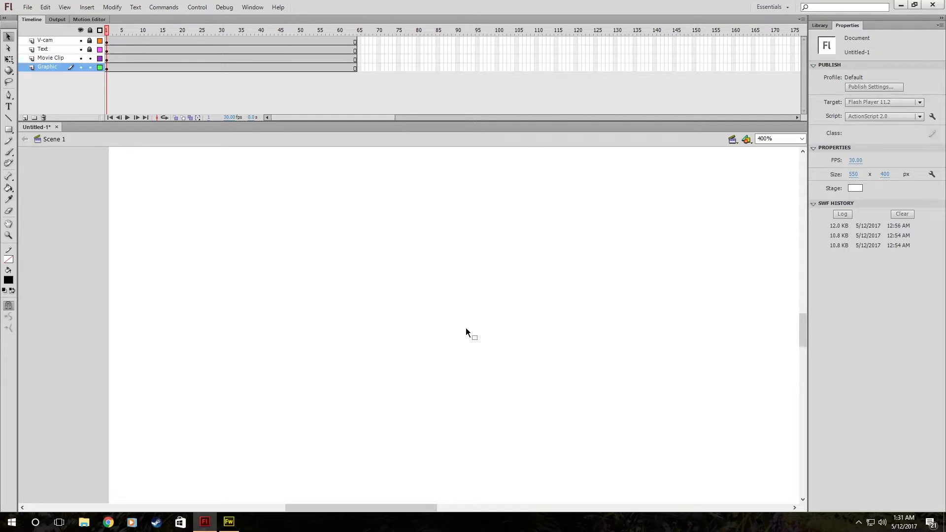
Scroll up until the stage with the Movie Clip and Graphic Tails sprites is visible
{"action": "scroll", "coordinate": [538, 381], "scroll_direction": "up", "scroll_amount": 5}
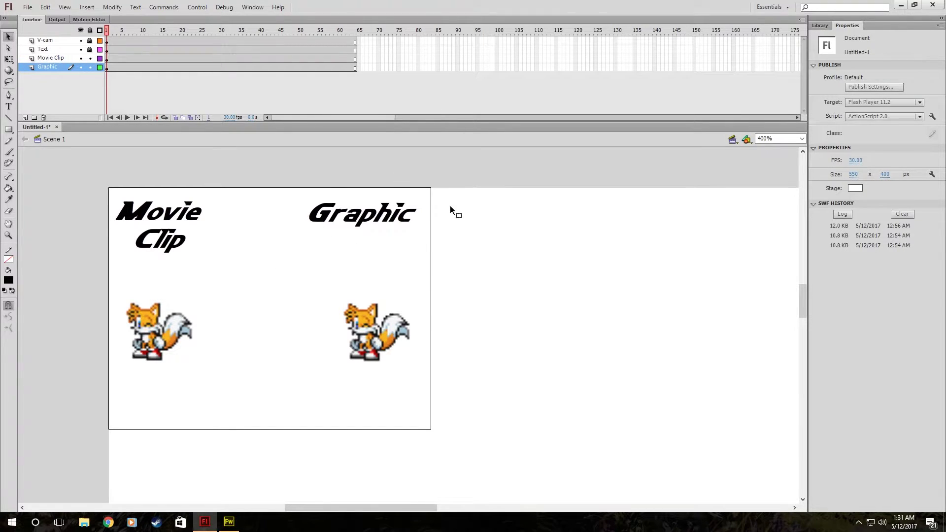
{"action": "left_click", "coordinate": [821, 25]}
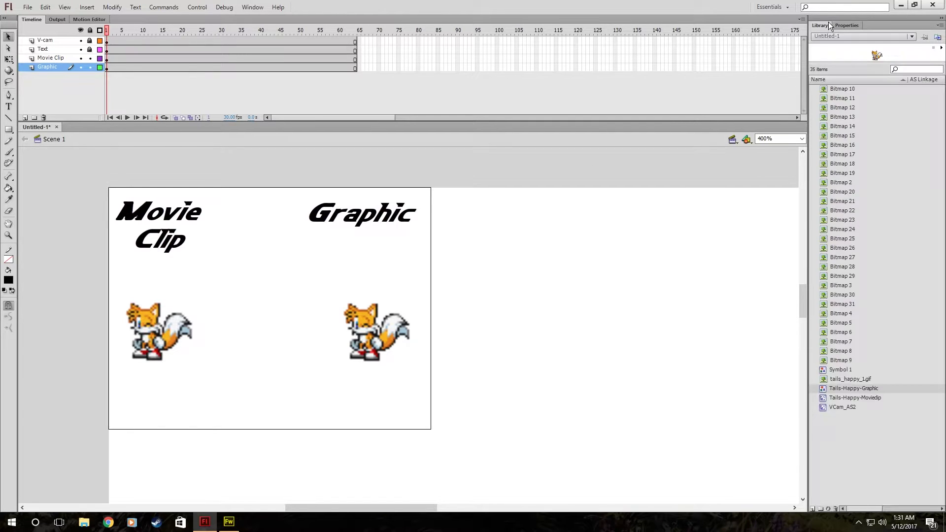
{"action": "left_click", "coordinate": [854, 432]}
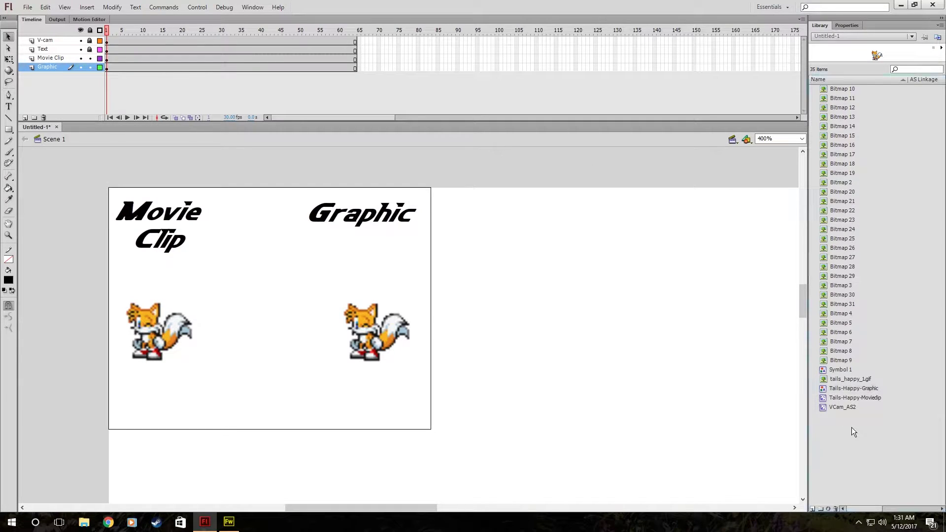
{"action": "right_click", "coordinate": [850, 392]}
{"action": "left_click", "coordinate": [861, 320]}
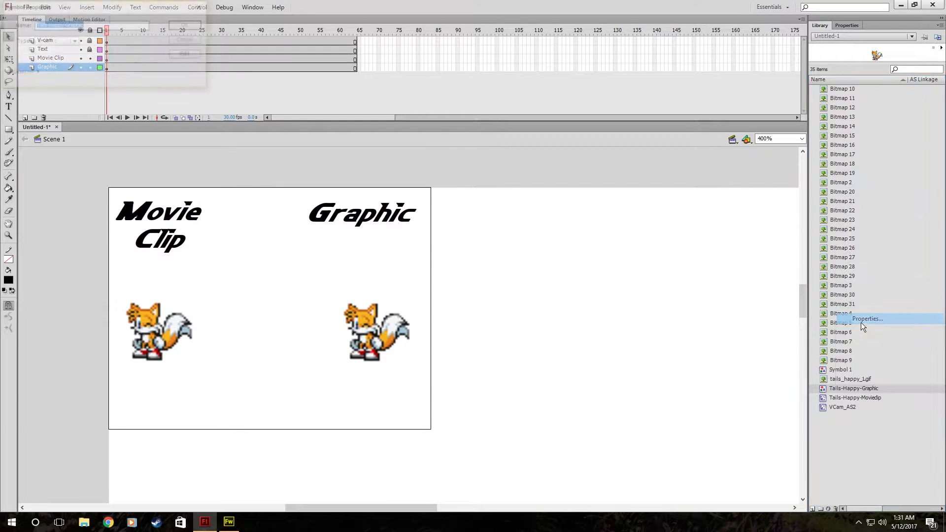
{"action": "left_click", "coordinate": [50, 42]}
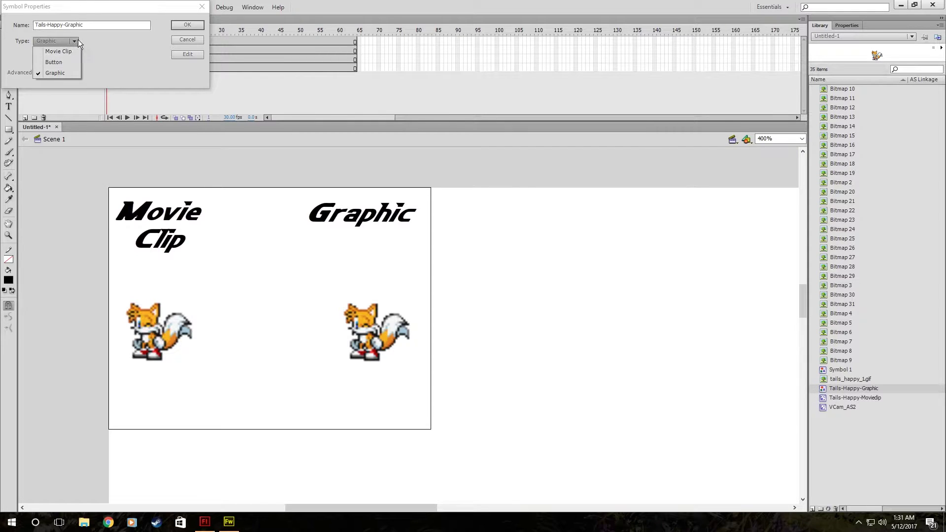
{"action": "left_click", "coordinate": [191, 55]}
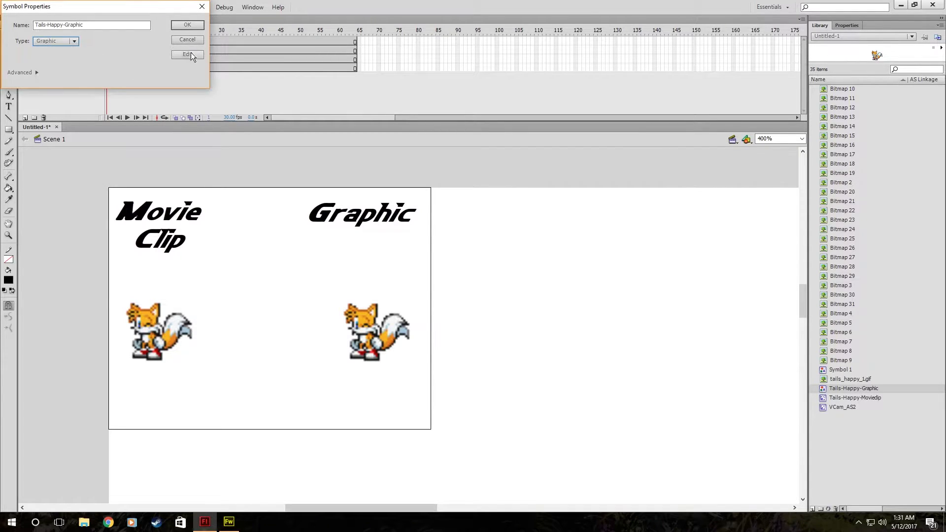
{"action": "left_click", "coordinate": [192, 42]}
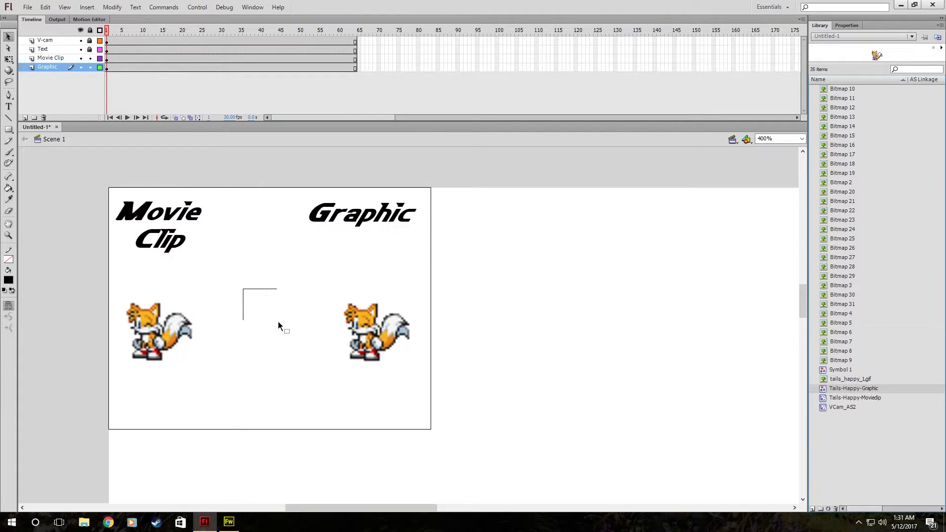
{"action": "left_click_drag", "start_coordinate": [278, 325], "coordinate": [278, 327]}
{"action": "left_click_drag", "start_coordinate": [404, 508], "coordinate": [371, 507]}
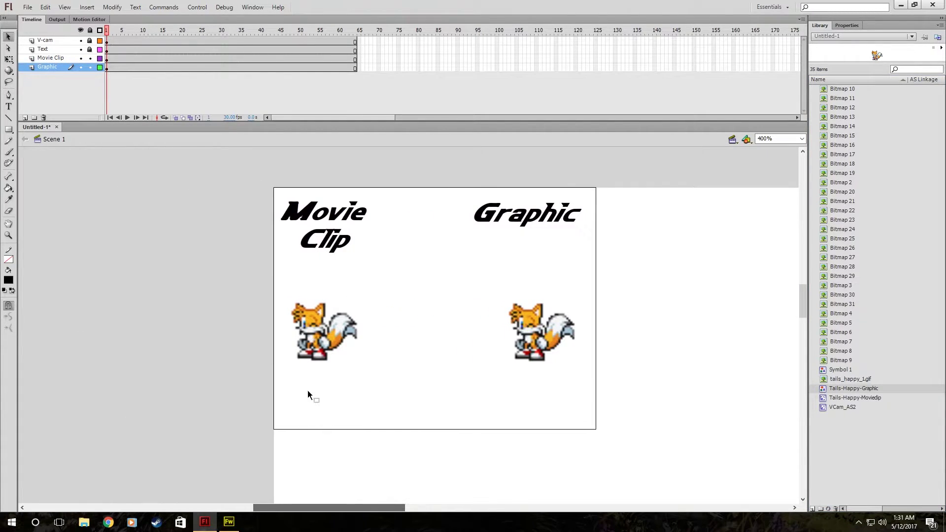
{"action": "left_click", "coordinate": [314, 332]}
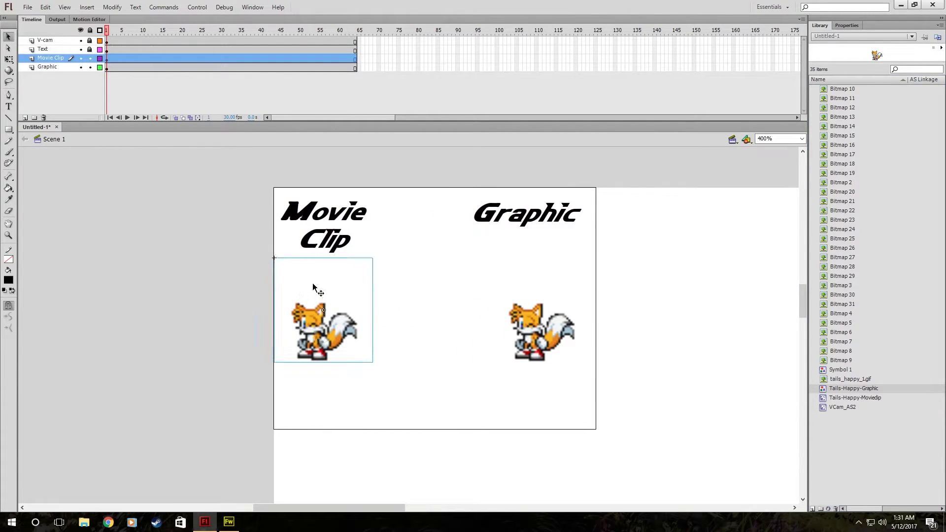
{"action": "left_click", "coordinate": [529, 334]}
{"action": "double_click", "coordinate": [356, 325]}
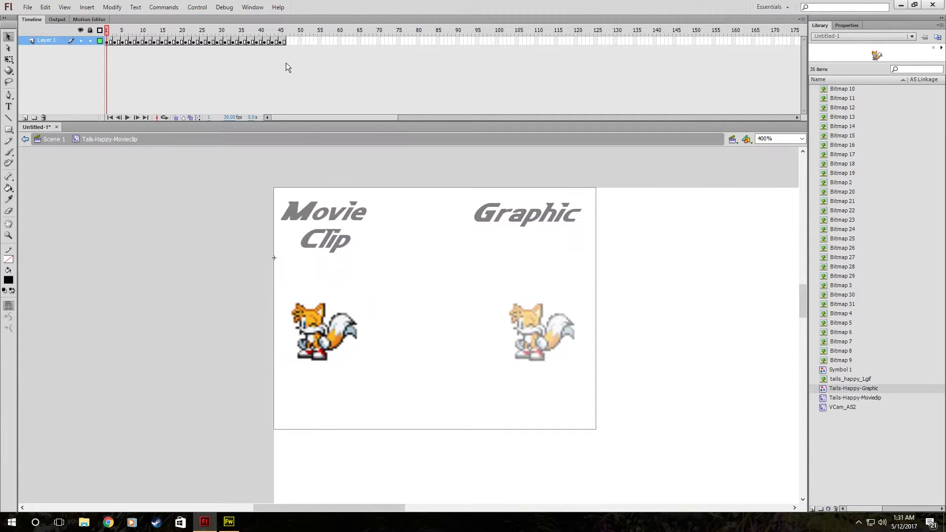
{"action": "left_click_drag", "start_coordinate": [108, 42], "coordinate": [291, 57]}
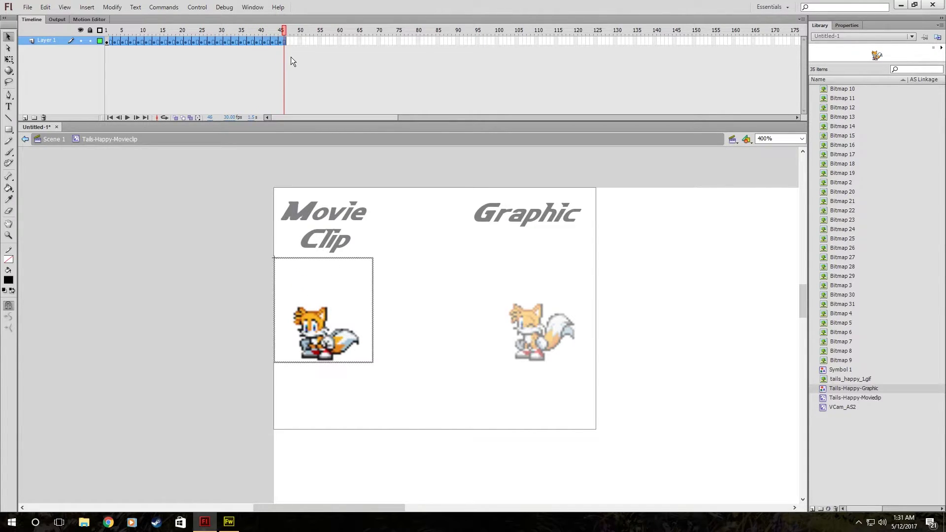
{"action": "left_click", "coordinate": [284, 41]}
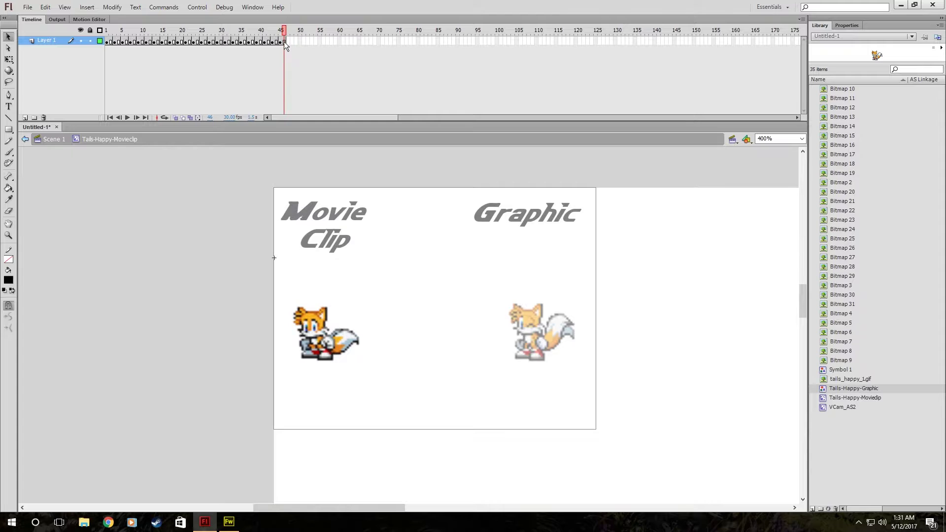
{"action": "double_click", "coordinate": [215, 240]}
{"action": "double_click", "coordinate": [535, 343]}
{"action": "left_click_drag", "start_coordinate": [132, 46], "coordinate": [285, 45]}
{"action": "double_click", "coordinate": [242, 166]}
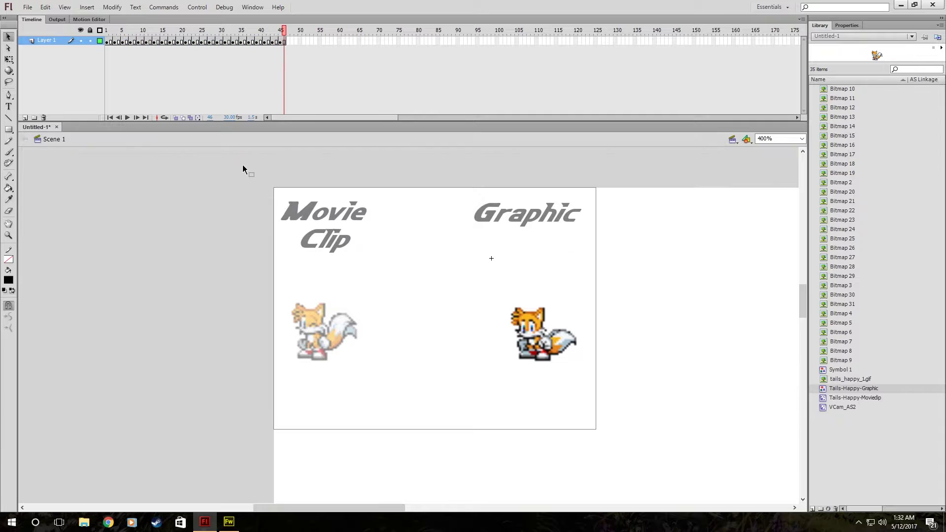
{"action": "left_click", "coordinate": [677, 372]}
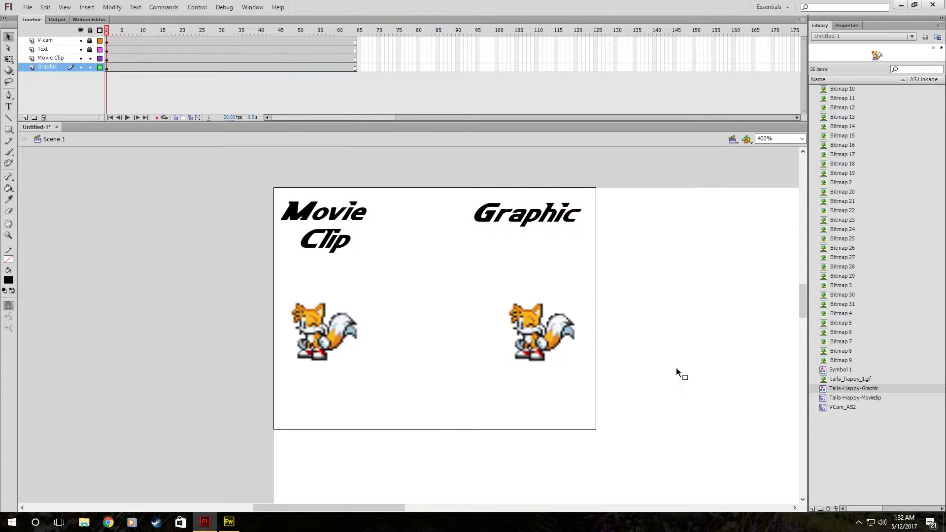
{"action": "key", "text": "ctrl+Return"}
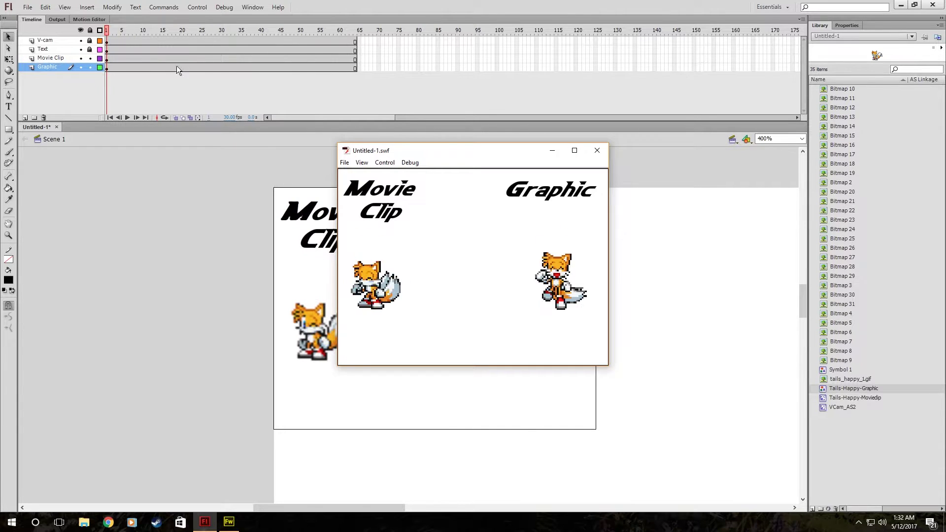
{"action": "left_click", "coordinate": [599, 146]}
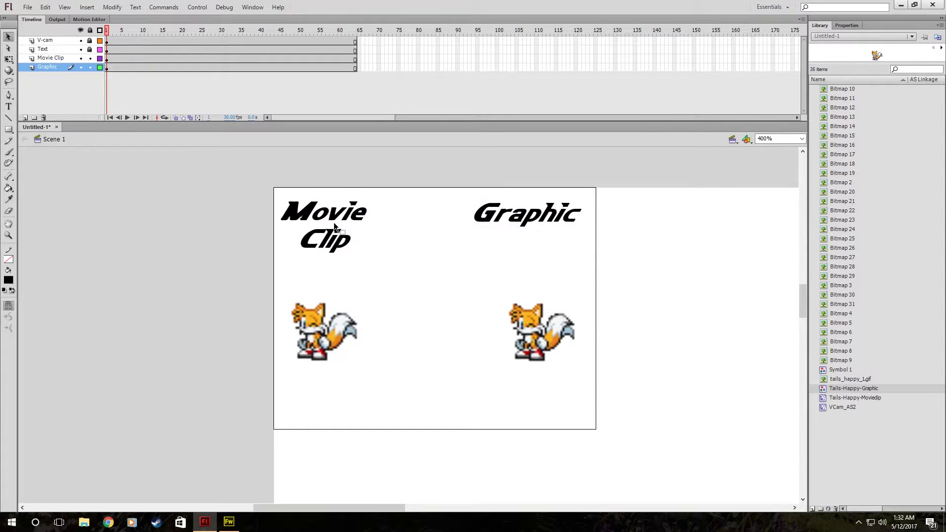
{"action": "left_click_drag", "start_coordinate": [354, 215], "coordinate": [412, 194]}
{"action": "left_click", "coordinate": [299, 314]}
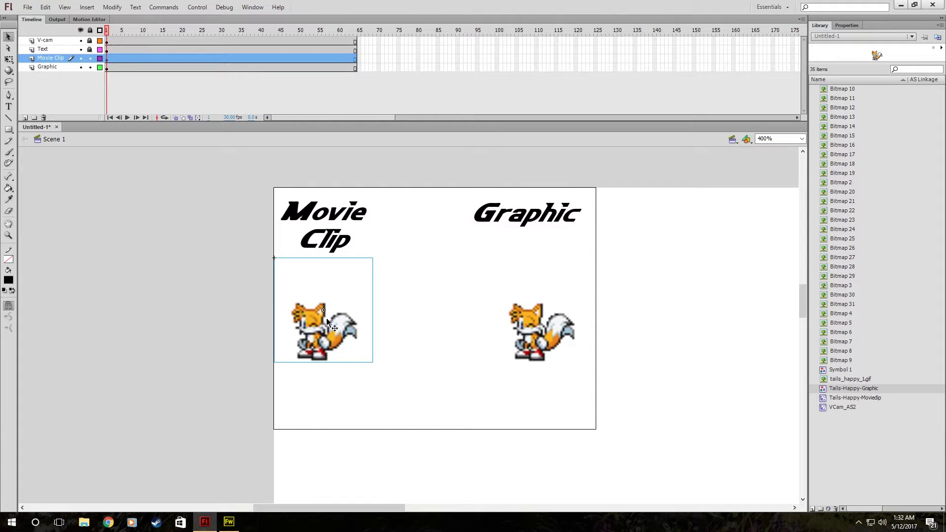
{"action": "double_click", "coordinate": [313, 336]}
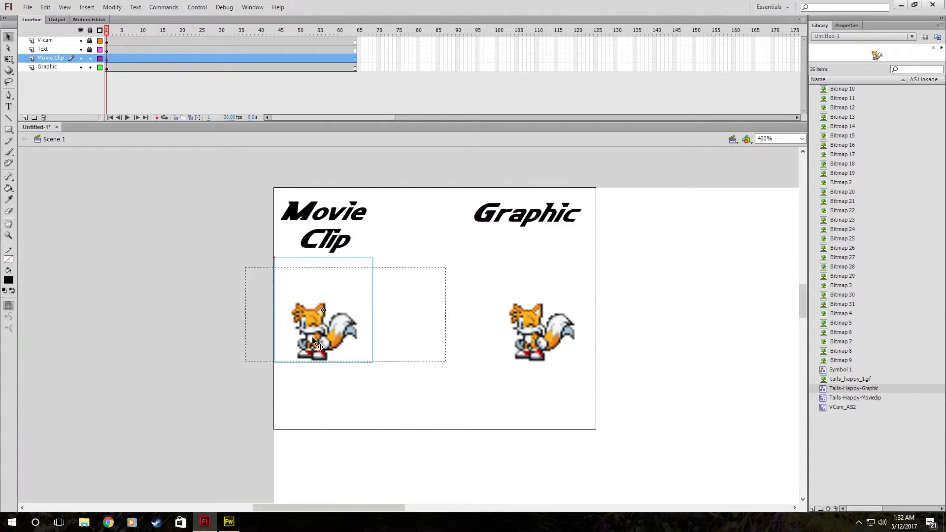
{"action": "double_click", "coordinate": [210, 274]}
{"action": "left_click", "coordinate": [369, 83]}
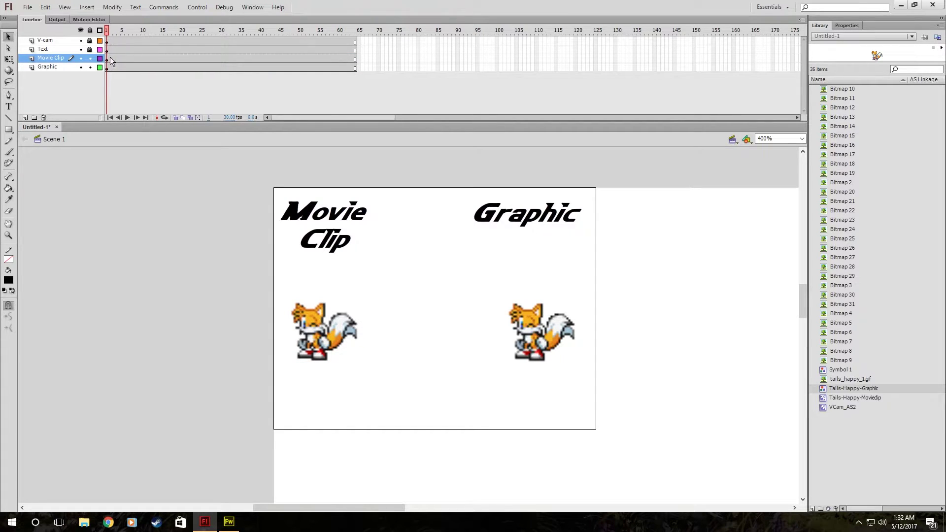
{"action": "left_click_drag", "start_coordinate": [111, 67], "coordinate": [354, 40]}
{"action": "right_click", "coordinate": [282, 53]}
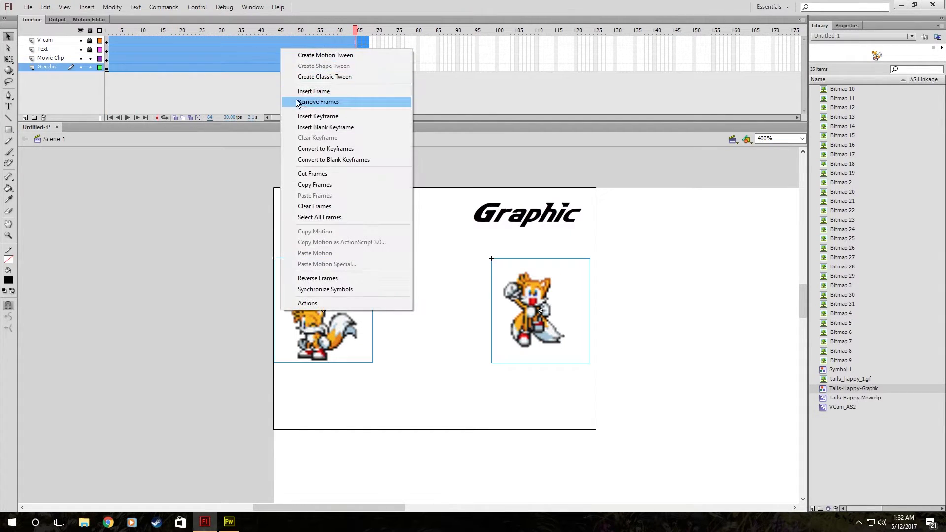
{"action": "left_click", "coordinate": [305, 102]}
{"action": "key", "text": "ctrl+Return"}
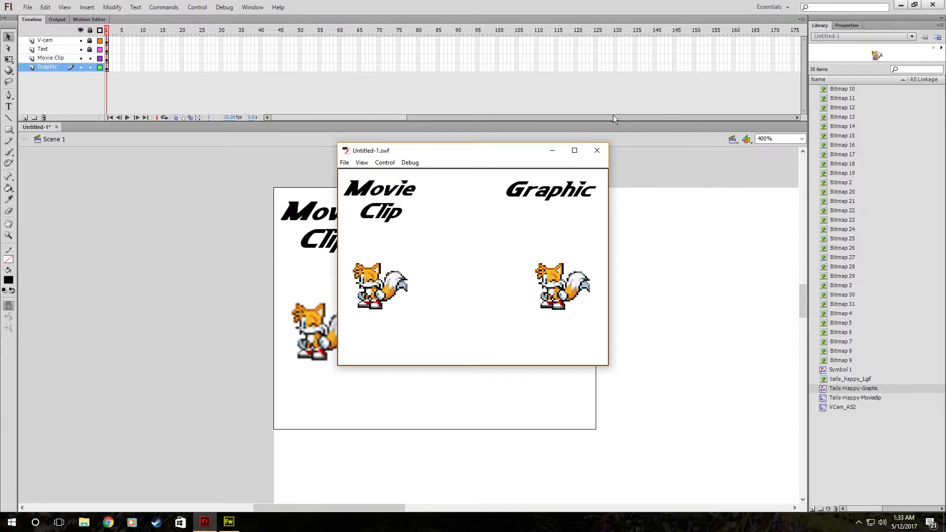
{"action": "left_click", "coordinate": [598, 150]}
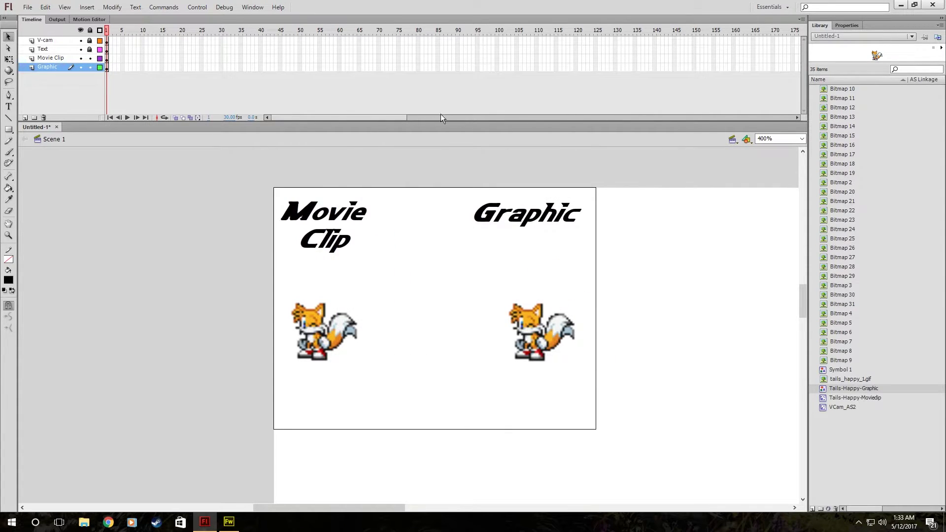
{"action": "key", "text": "Return"}
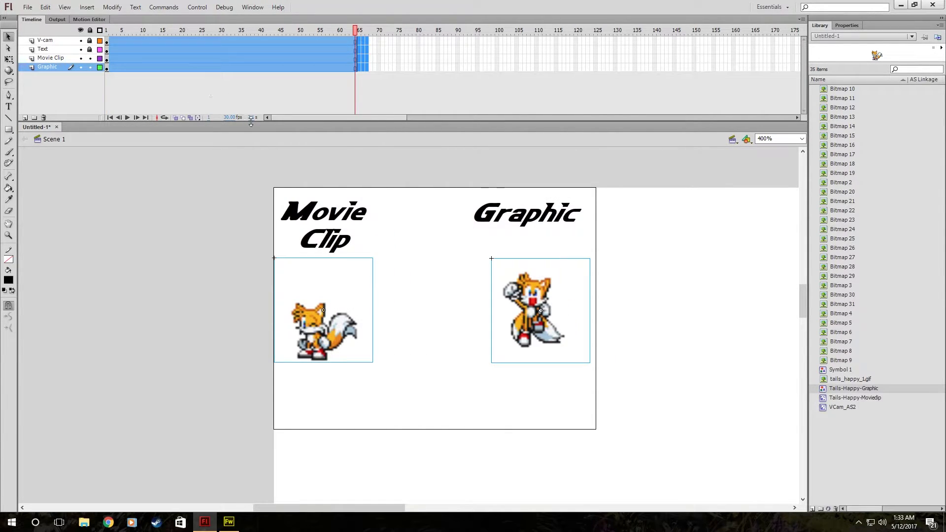
Show the Graphic Tails instance's properties, then scrub frames 1–30 to compare both sprites
{"action": "left_click", "coordinate": [264, 99]}
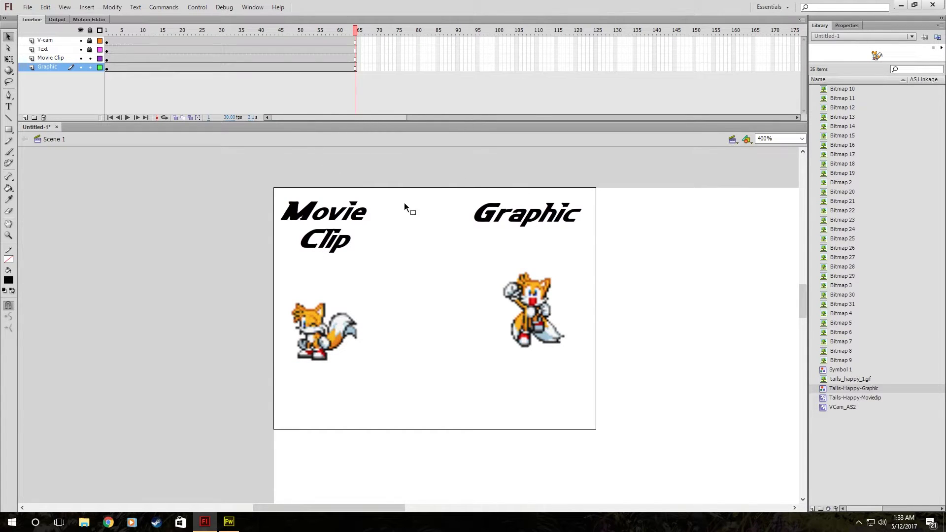
{"action": "left_click", "coordinate": [522, 296]}
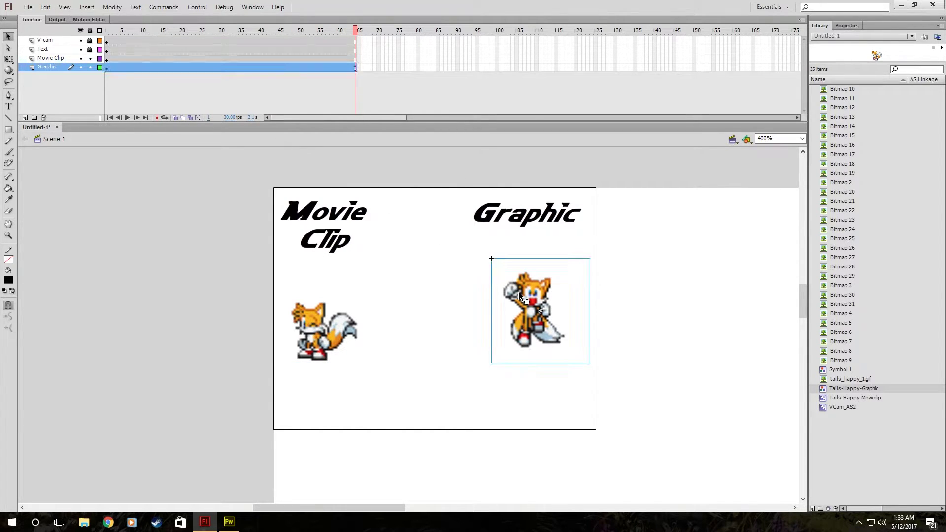
{"action": "left_click", "coordinate": [845, 26]}
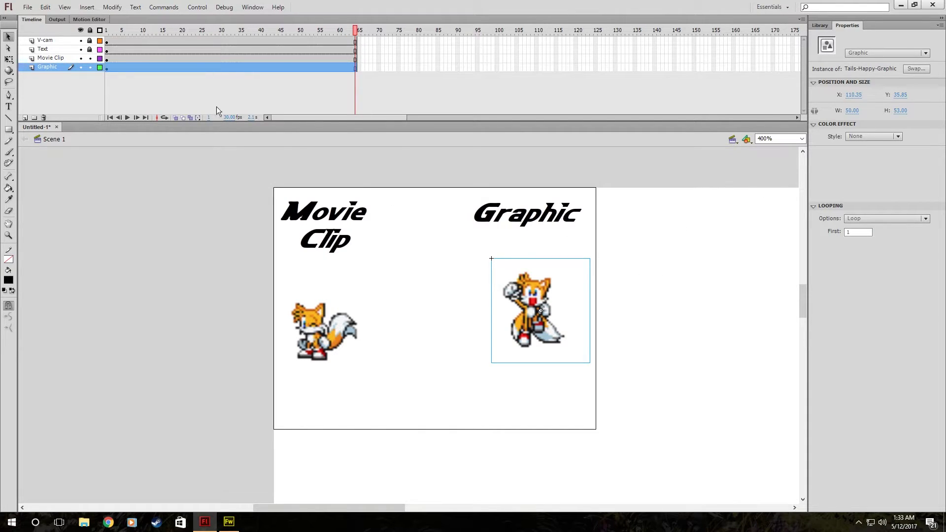
{"action": "left_click", "coordinate": [243, 104]}
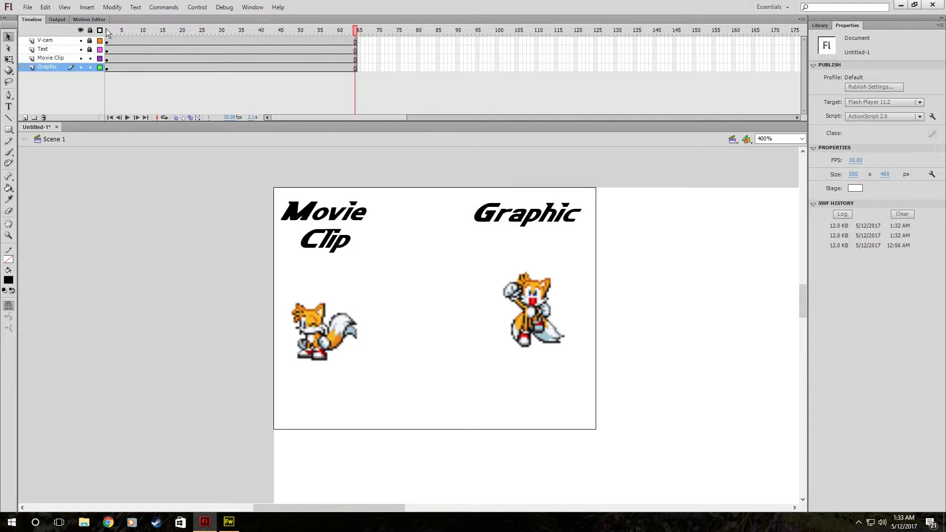
{"action": "left_click_drag", "start_coordinate": [108, 33], "coordinate": [185, 128]}
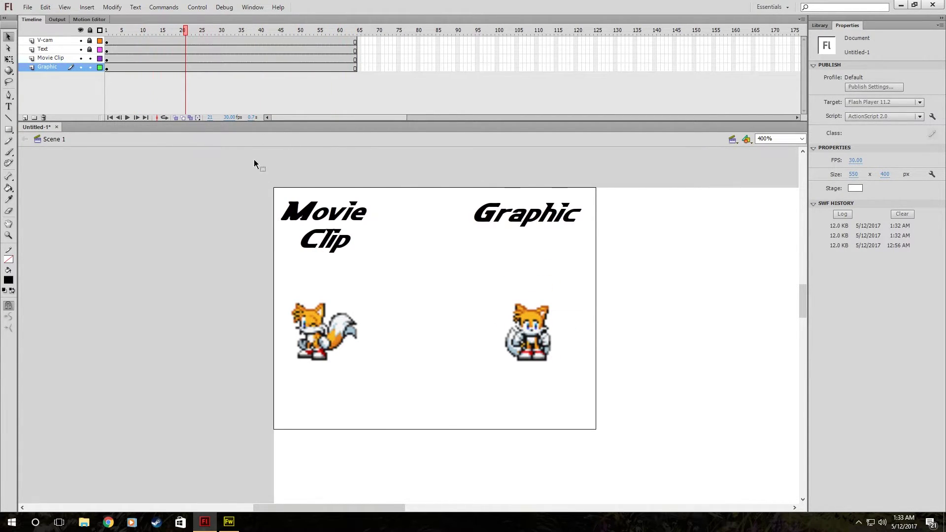
Move the playhead back to frame 7 and select Graphic Tails to see its Loop setting
{"action": "left_click", "coordinate": [515, 335]}
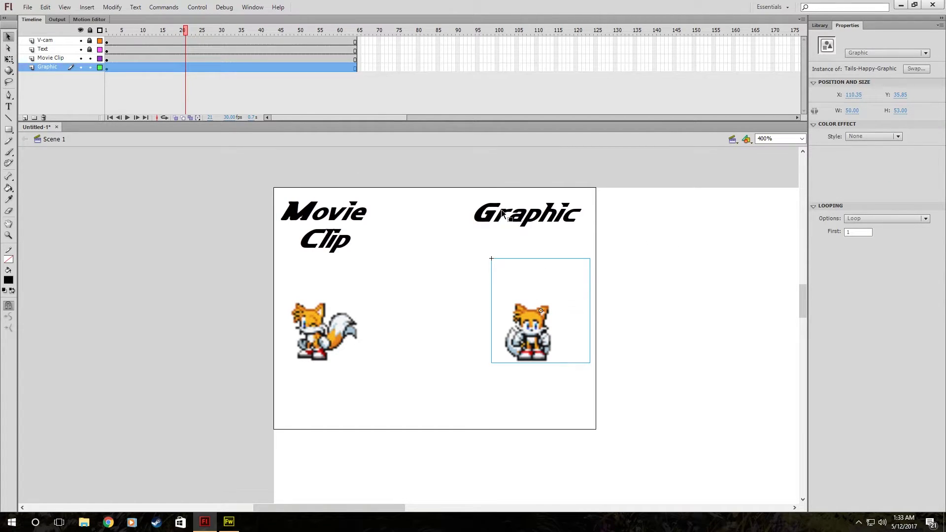
{"action": "left_click", "coordinate": [303, 85]}
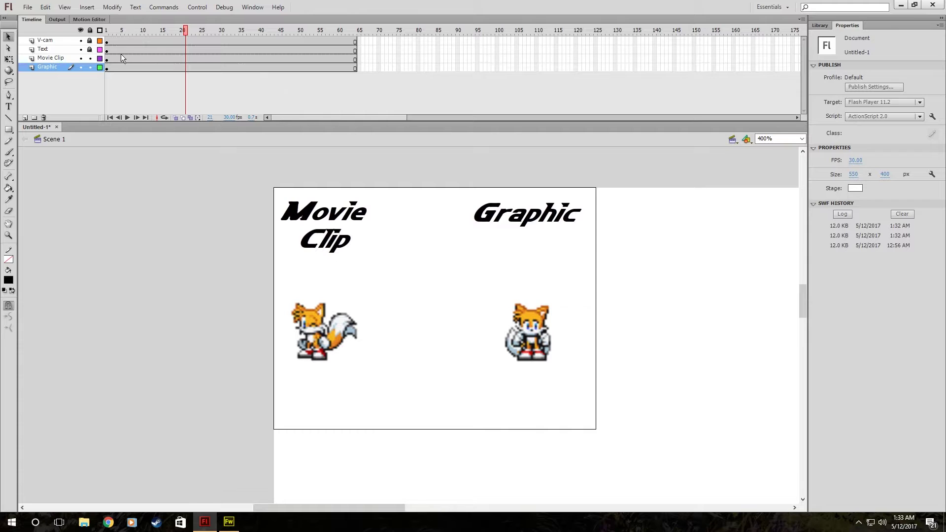
{"action": "left_click_drag", "start_coordinate": [111, 31], "coordinate": [130, 32]}
{"action": "left_click", "coordinate": [528, 337]}
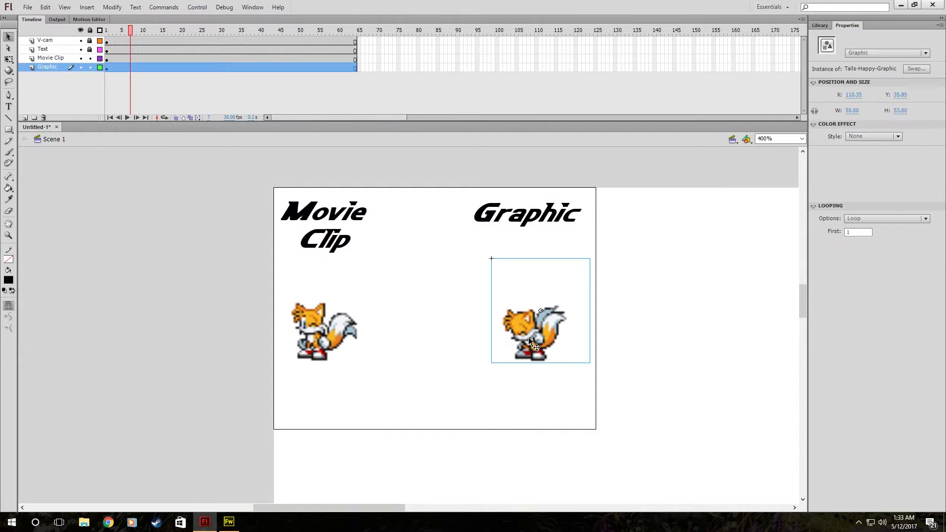
Set Graphic Tails' looping to Play Once and scrub the timeline to around frame 51 to preview
{"action": "left_click", "coordinate": [859, 219]}
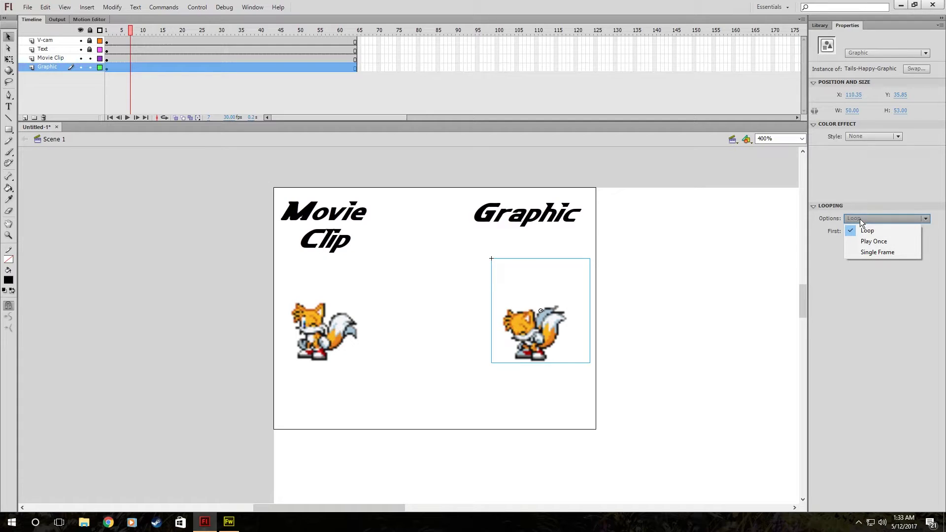
{"action": "left_click", "coordinate": [882, 242]}
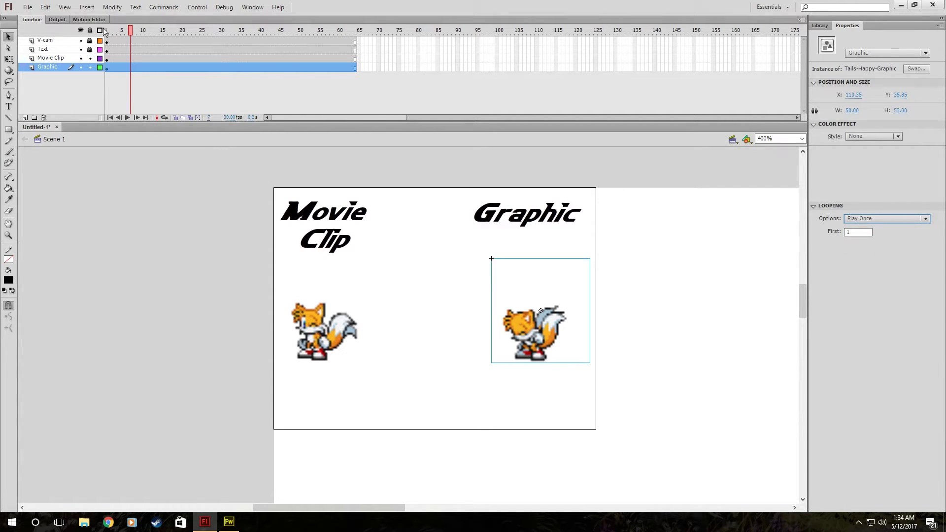
{"action": "left_click_drag", "start_coordinate": [108, 32], "coordinate": [316, 192]}
{"action": "left_click", "coordinate": [363, 225]}
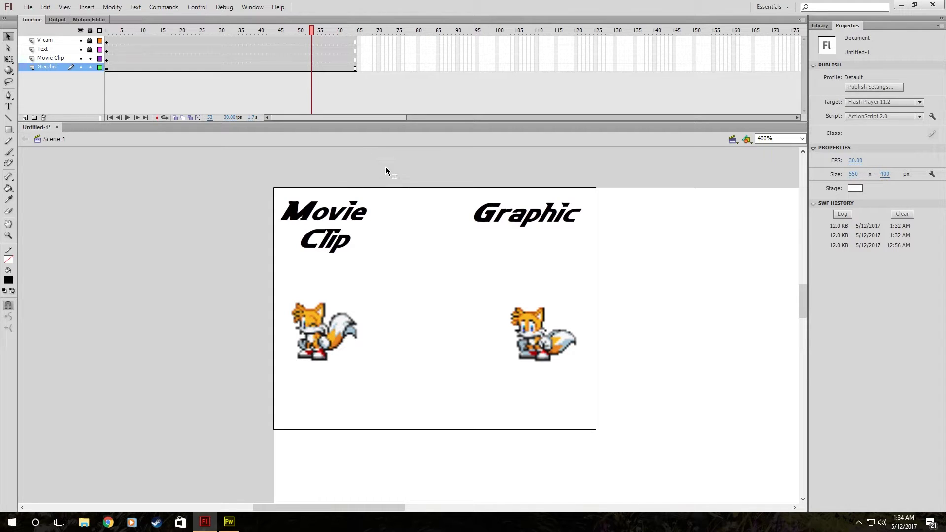
{"action": "left_click_drag", "start_coordinate": [300, 44], "coordinate": [265, 39]}
{"action": "left_click", "coordinate": [303, 42]}
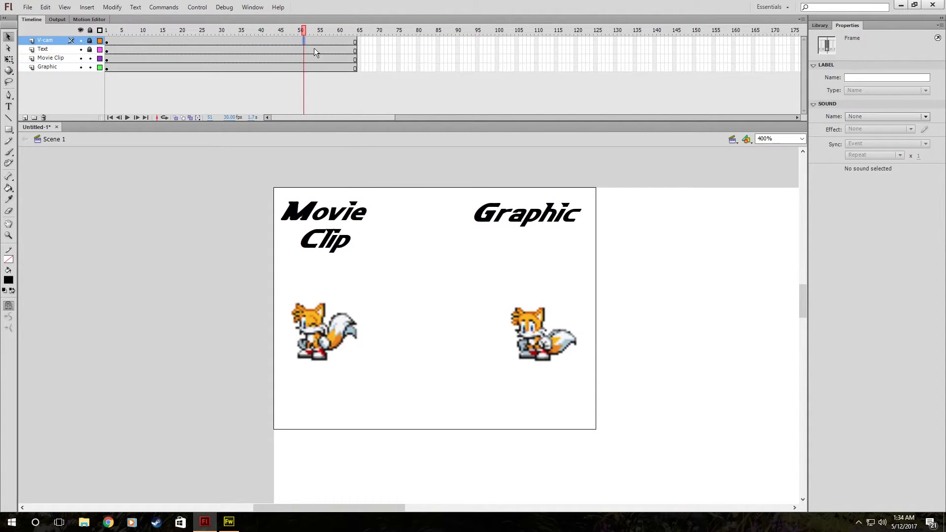
Set Graphic Tails to Single Frame showing frame 5
{"action": "left_click", "coordinate": [554, 315]}
{"action": "left_click", "coordinate": [857, 216]}
{"action": "left_click", "coordinate": [865, 256]}
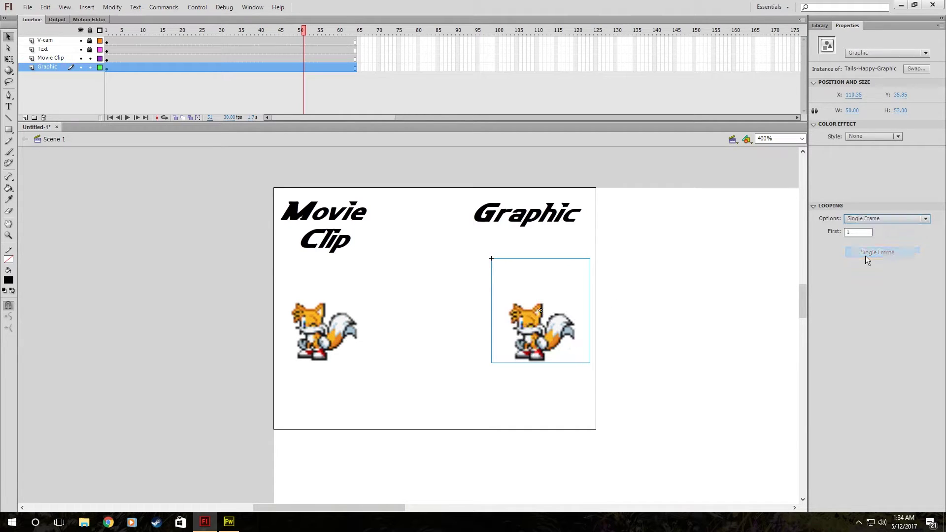
{"action": "left_click", "coordinate": [857, 232]}
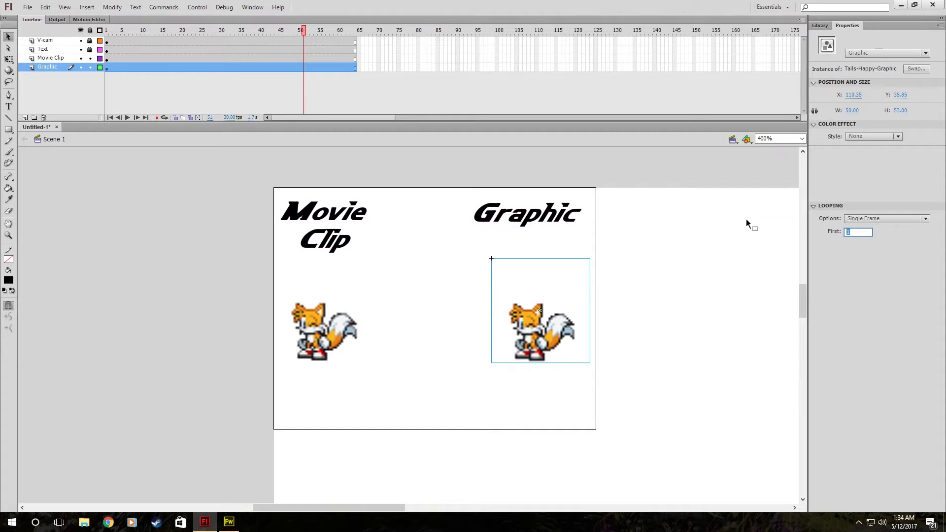
{"action": "type", "text": "5"}
{"action": "key", "text": "Return"}
{"action": "left_click", "coordinate": [710, 274]}
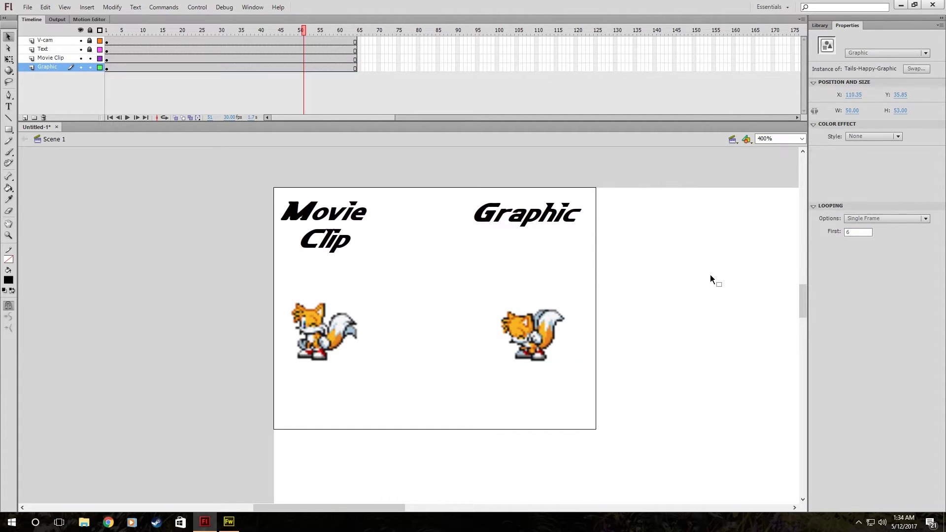
Switch Graphic Tails back to Loop, trying first frame 6, then settling on 1
{"action": "left_click", "coordinate": [540, 331]}
{"action": "left_click", "coordinate": [876, 219]}
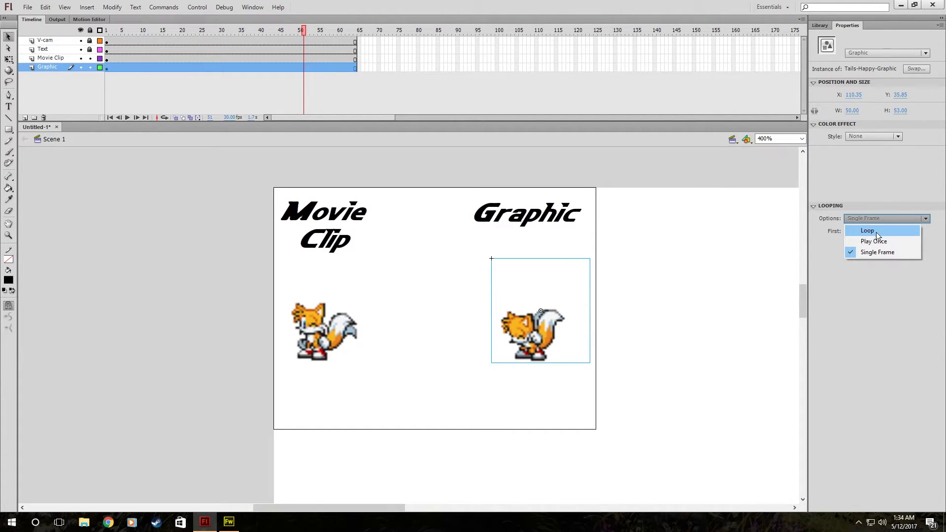
{"action": "left_click", "coordinate": [876, 236]}
{"action": "key", "text": "Tab"}
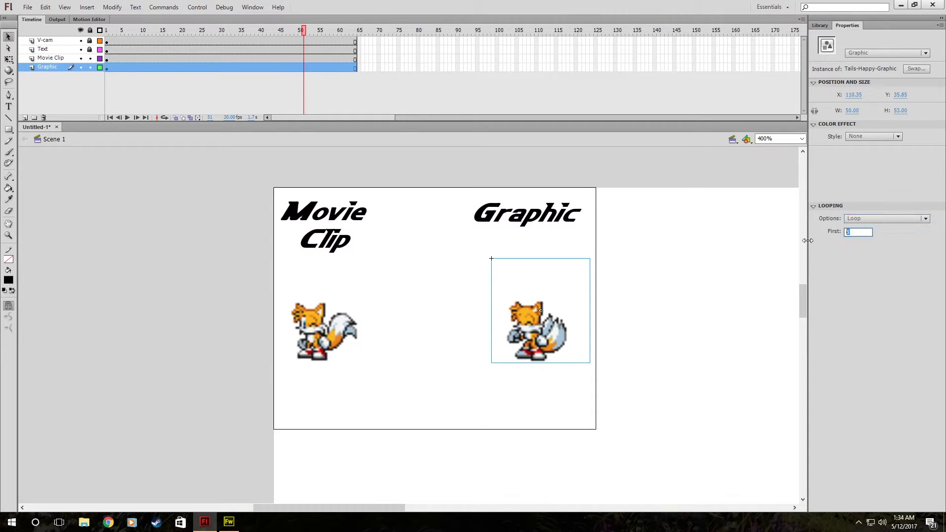
{"action": "type", "text": "6"}
{"action": "key", "text": "Return"}
{"action": "type", "text": "1"}
{"action": "key", "text": "Return"}
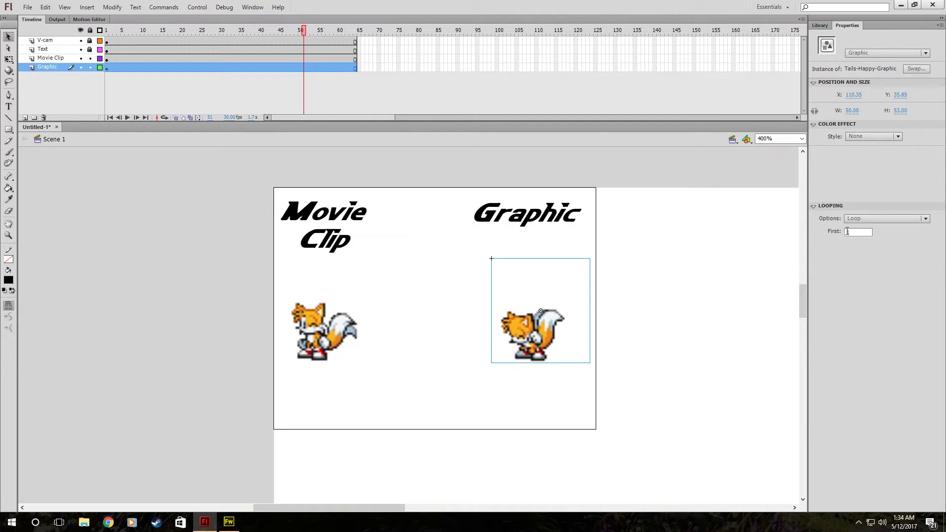
Confirm Loop for Graphic Tails, deselect it, and scrub the timeline forward to frame 64
{"action": "left_click", "coordinate": [857, 220]}
{"action": "left_click", "coordinate": [852, 233]}
{"action": "left_click", "coordinate": [865, 223]}
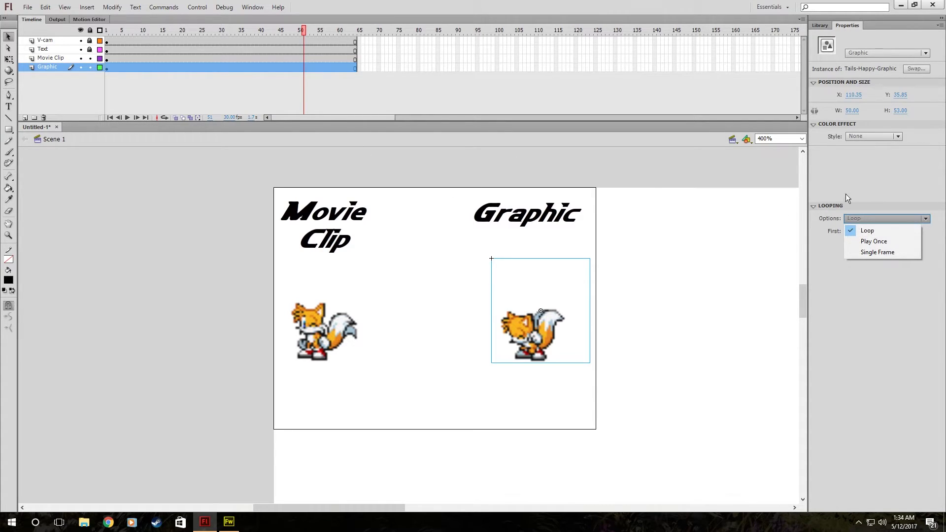
{"action": "left_click", "coordinate": [847, 197]}
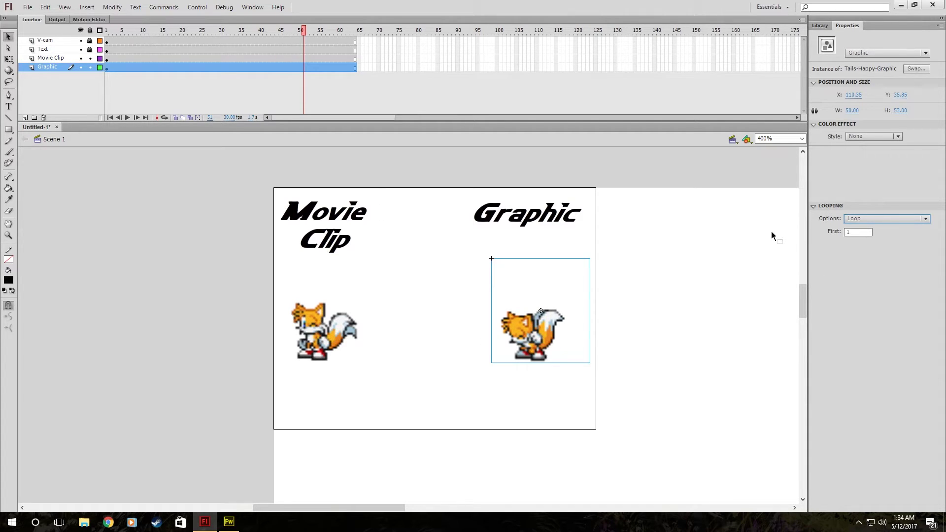
{"action": "left_click", "coordinate": [267, 83]}
{"action": "left_click_drag", "start_coordinate": [217, 68], "coordinate": [363, 88]}
{"action": "key", "text": "ctrl+Return"}
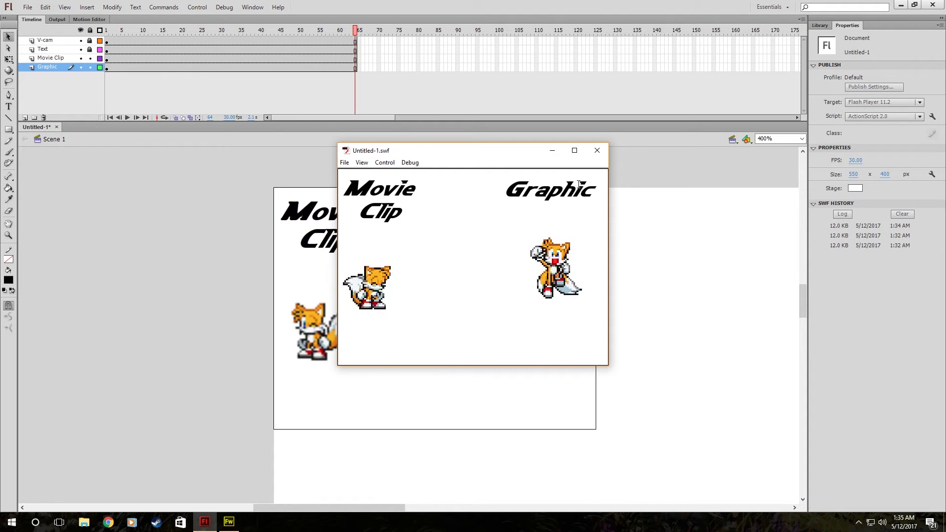
{"action": "left_click", "coordinate": [596, 152]}
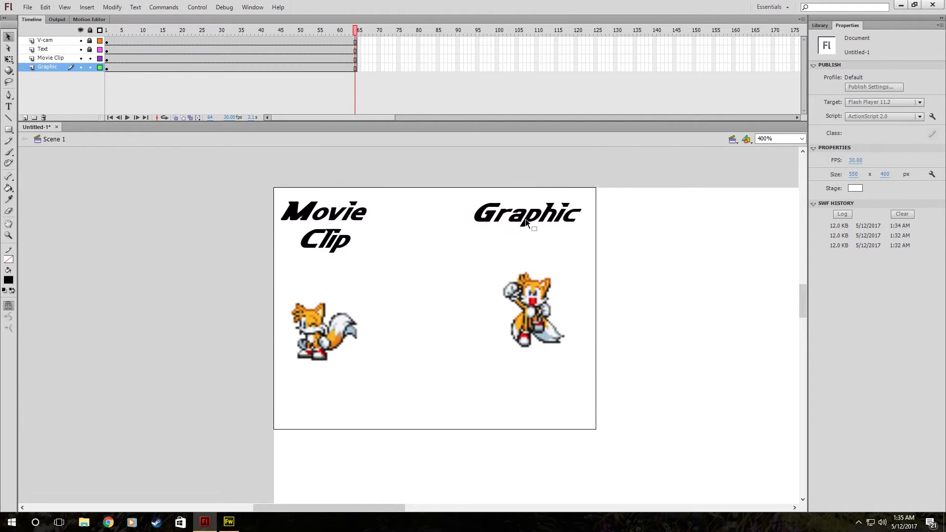
{"action": "left_click", "coordinate": [313, 337]}
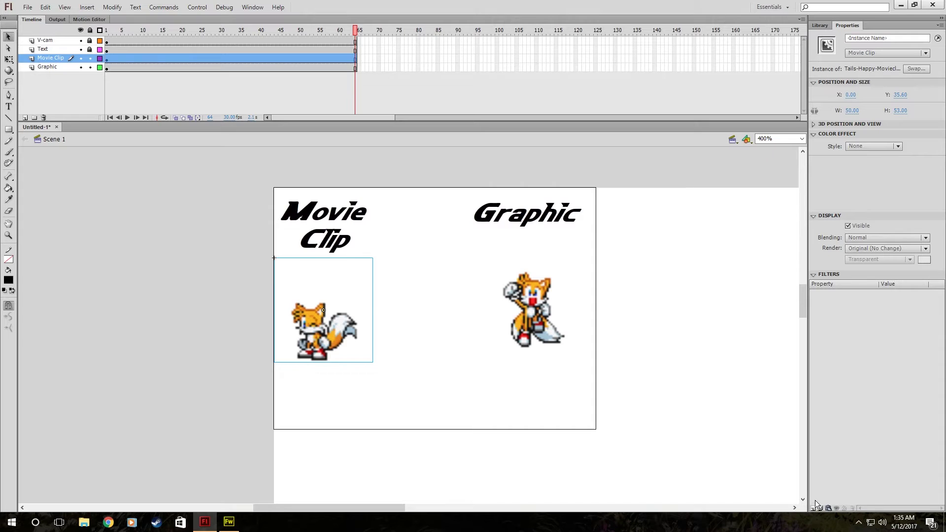
{"action": "left_click", "coordinate": [536, 308]}
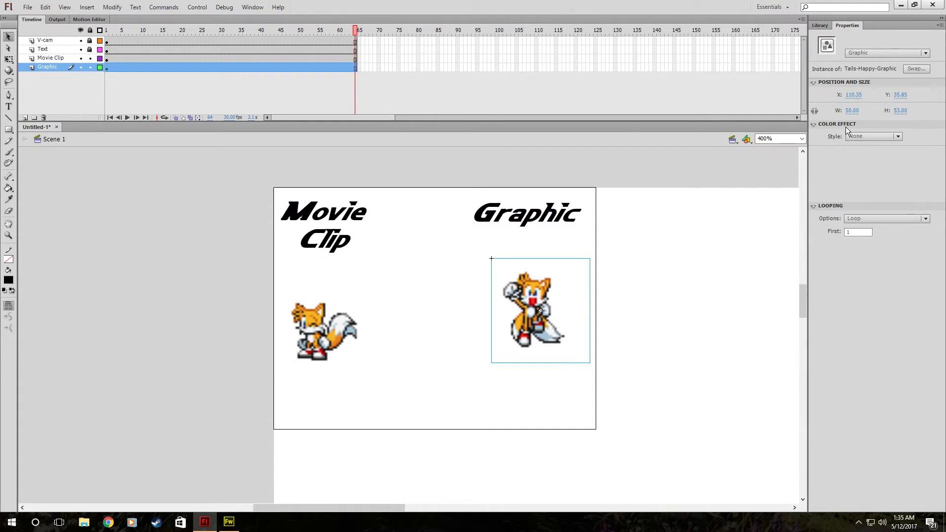
{"action": "left_click", "coordinate": [859, 135]}
{"action": "left_click", "coordinate": [859, 155]}
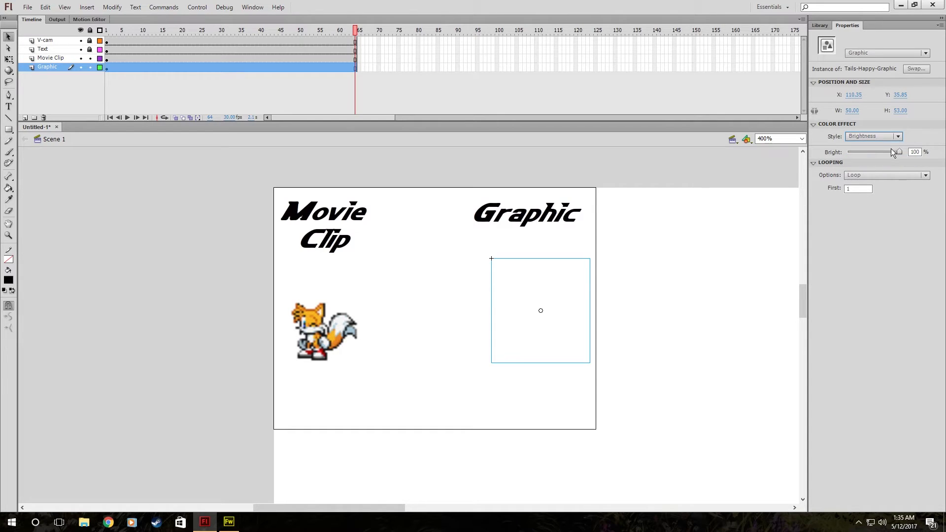
{"action": "left_click_drag", "start_coordinate": [890, 149], "coordinate": [873, 144]}
{"action": "left_click", "coordinate": [873, 140]}
{"action": "left_click", "coordinate": [867, 169]}
{"action": "left_click", "coordinate": [865, 140]}
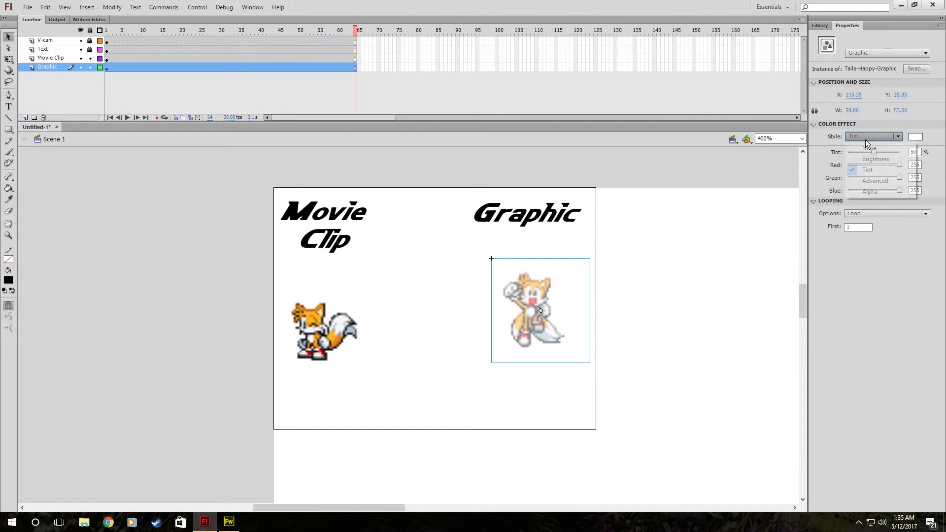
{"action": "left_click", "coordinate": [861, 148]}
{"action": "left_click", "coordinate": [319, 312]}
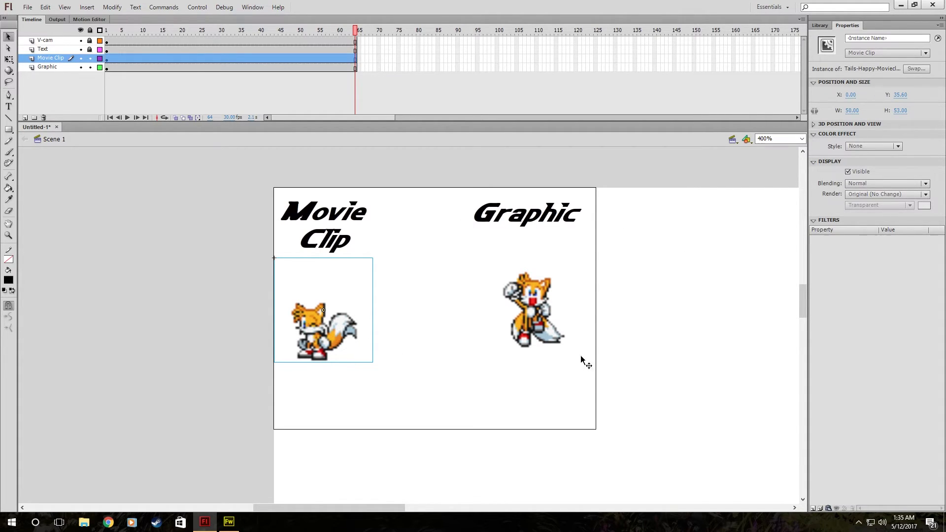
{"action": "left_click", "coordinate": [812, 508]}
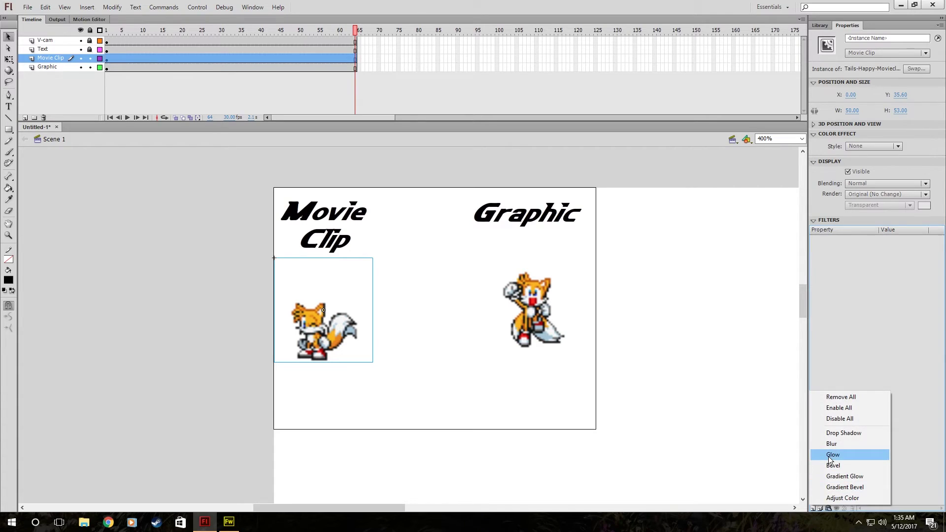
{"action": "left_click", "coordinate": [841, 433]}
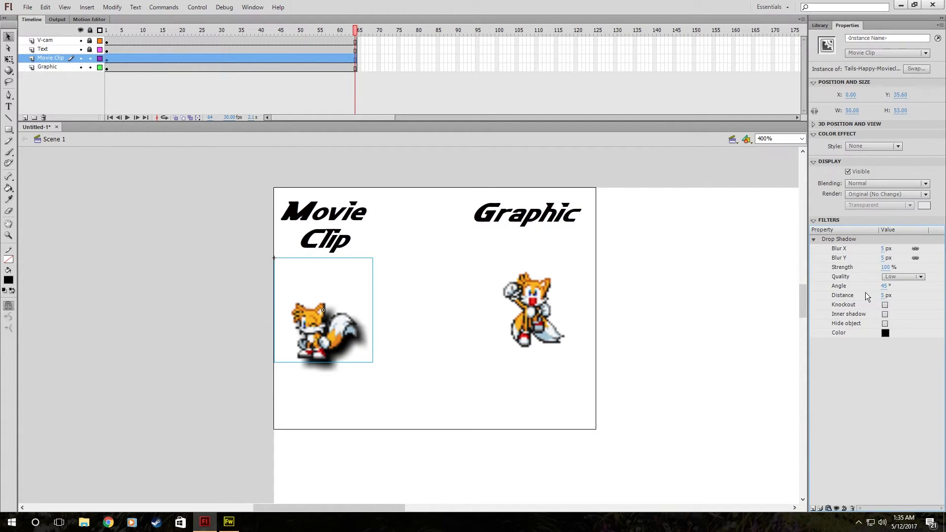
{"action": "left_click", "coordinate": [885, 258]}
{"action": "type", "text": "9"}
{"action": "key", "text": "Return"}
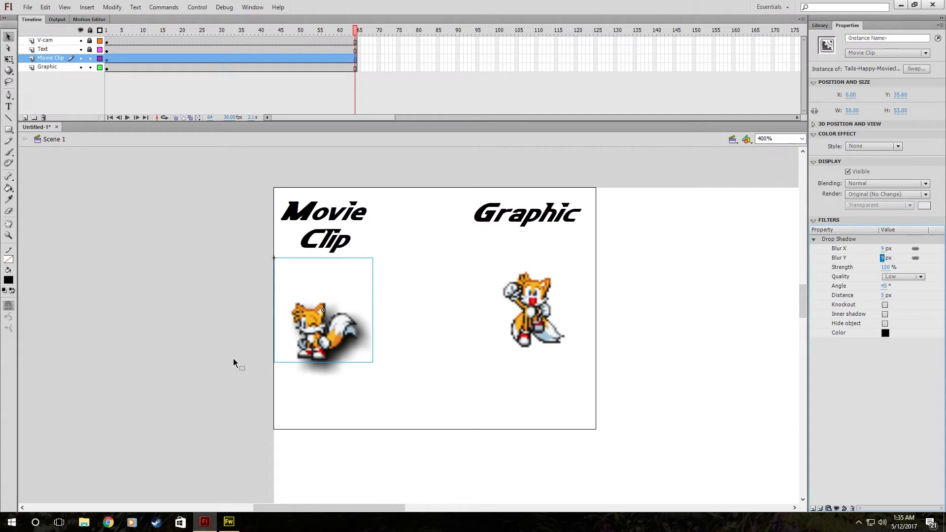
{"action": "key", "text": "ctrl+Return"}
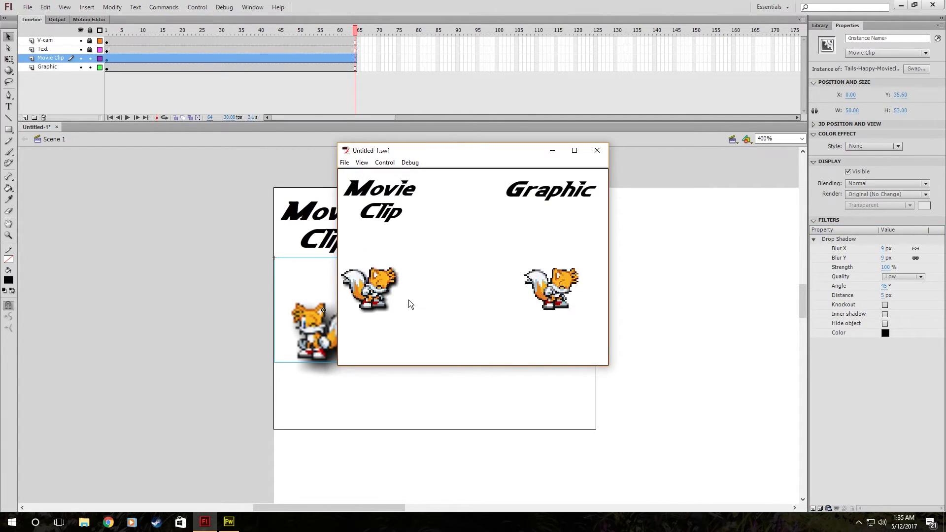
{"action": "left_click", "coordinate": [600, 158]}
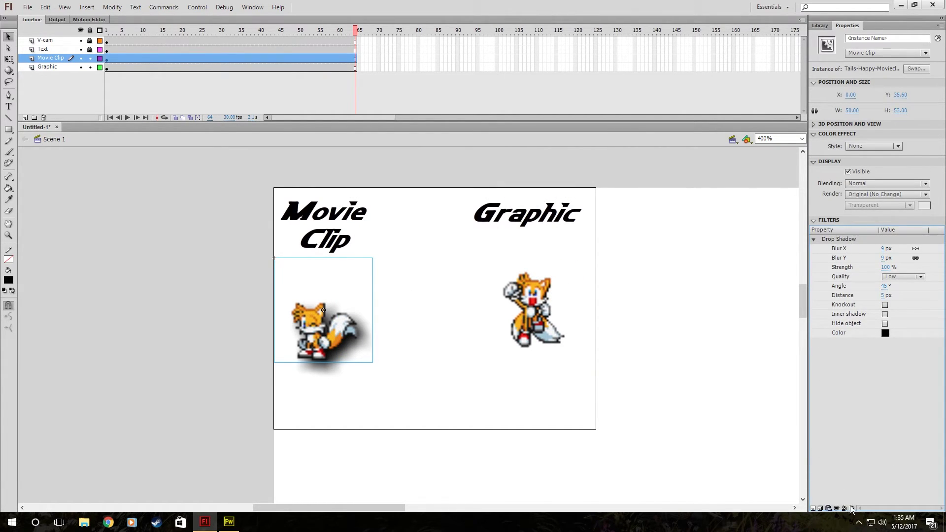
{"action": "left_click", "coordinate": [853, 508]}
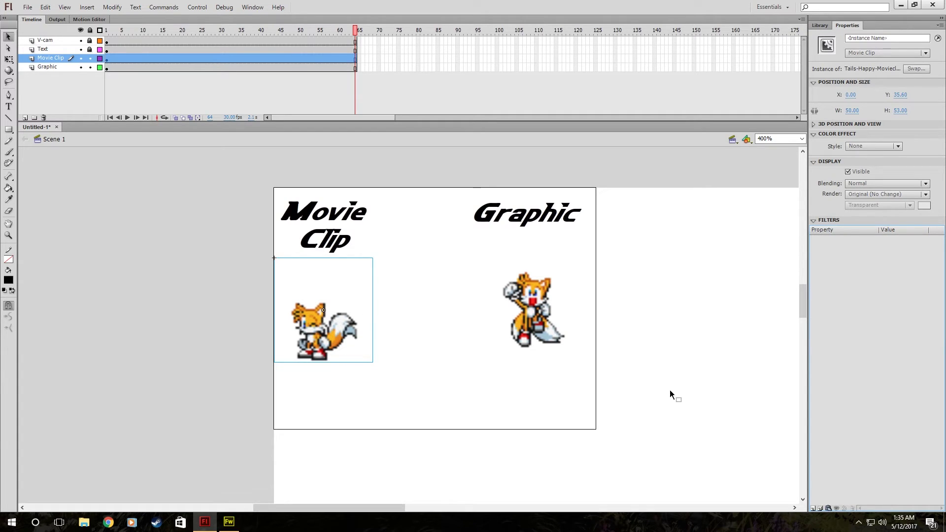
{"action": "left_click_drag", "start_coordinate": [668, 388], "coordinate": [413, 446]}
{"action": "left_click_drag", "start_coordinate": [196, 415], "coordinate": [491, 350]}
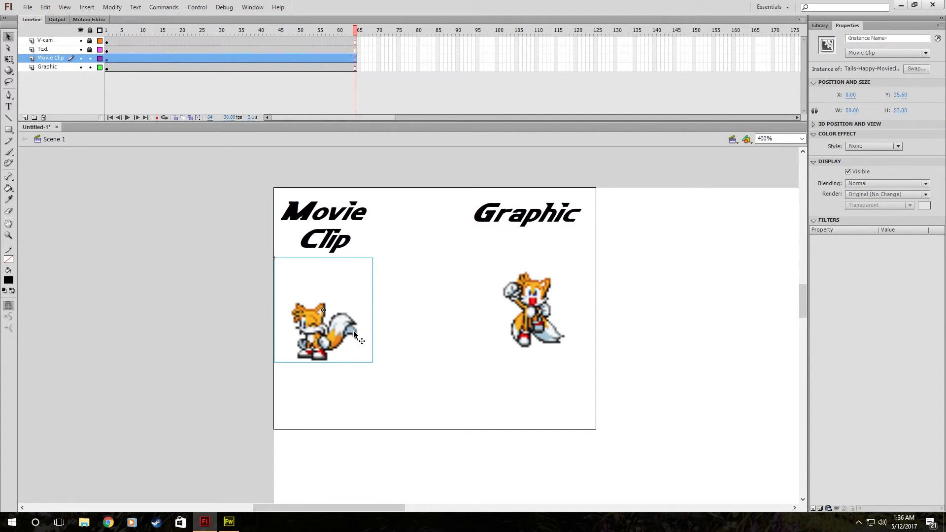
{"action": "left_click_drag", "start_coordinate": [174, 67], "coordinate": [202, 69]}
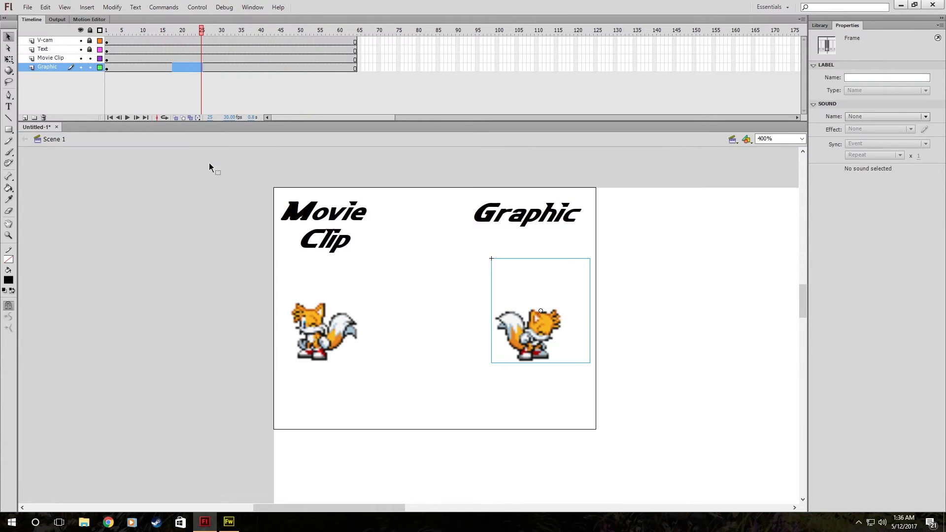
{"action": "left_click", "coordinate": [202, 155]}
{"action": "left_click_drag", "start_coordinate": [119, 34], "coordinate": [294, 55]}
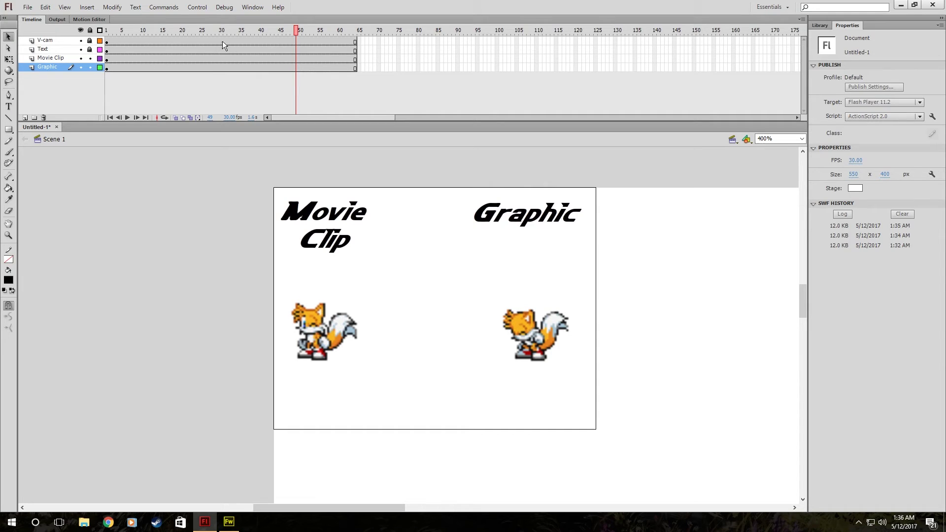
{"action": "key", "text": "ctrl+Return"}
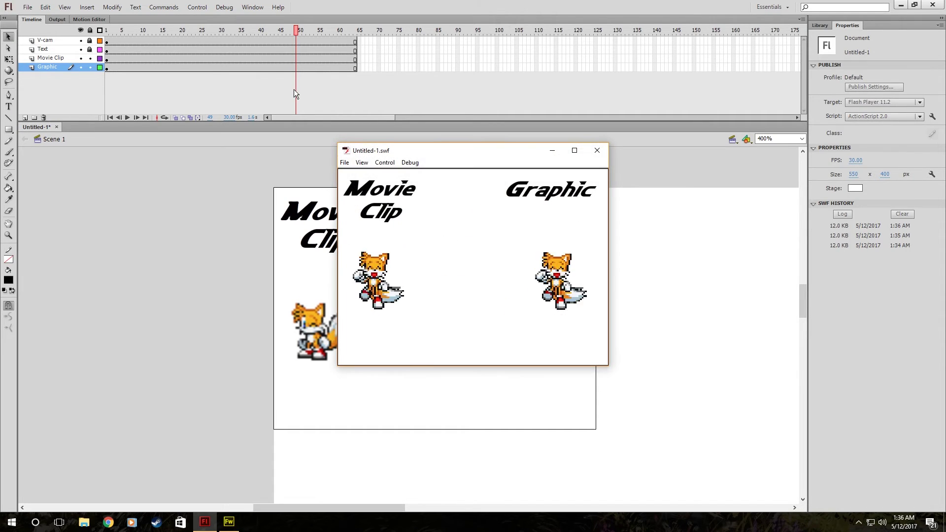
{"action": "left_click", "coordinate": [605, 149]}
{"action": "left_click", "coordinate": [357, 50]}
{"action": "left_click_drag", "start_coordinate": [377, 46], "coordinate": [285, 87]}
Remove frames 47–64 from all layers, then test the trimmed movie with Ctrl+Enter
{"action": "left_click_drag", "start_coordinate": [374, 44], "coordinate": [291, 74]}
{"action": "right_click", "coordinate": [311, 42]}
{"action": "left_click", "coordinate": [333, 95]}
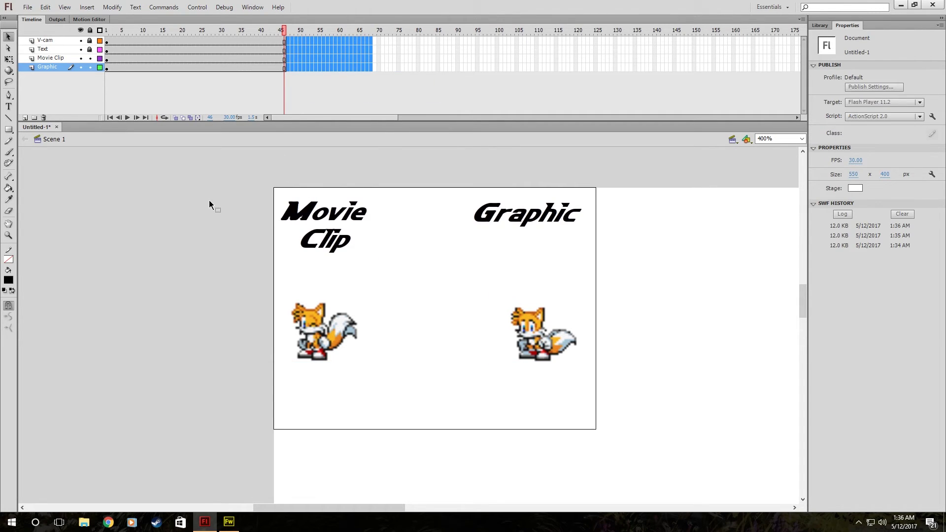
{"action": "key", "text": "ctrl+Return"}
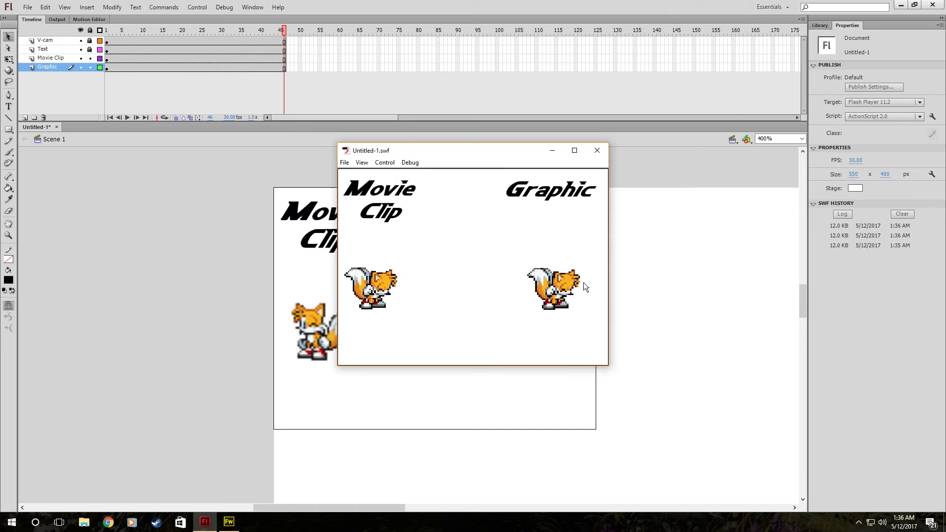
{"action": "left_click", "coordinate": [596, 151]}
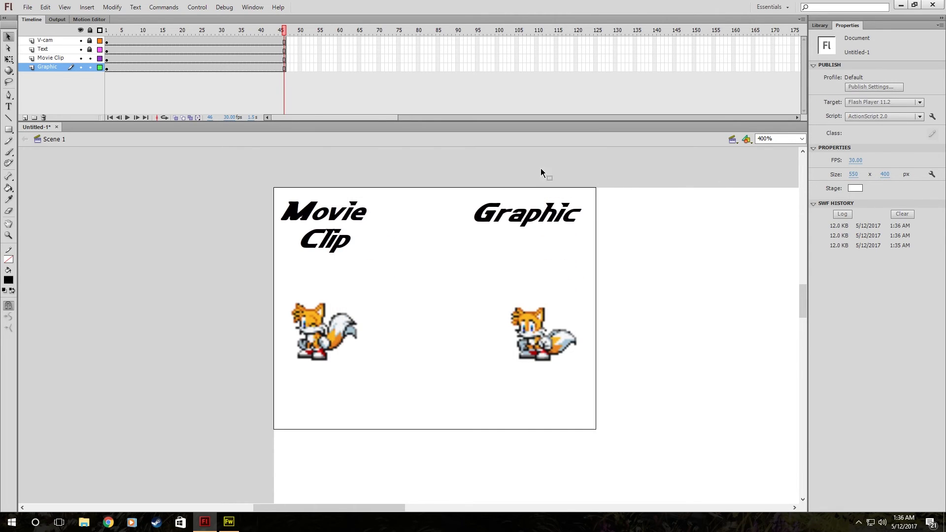